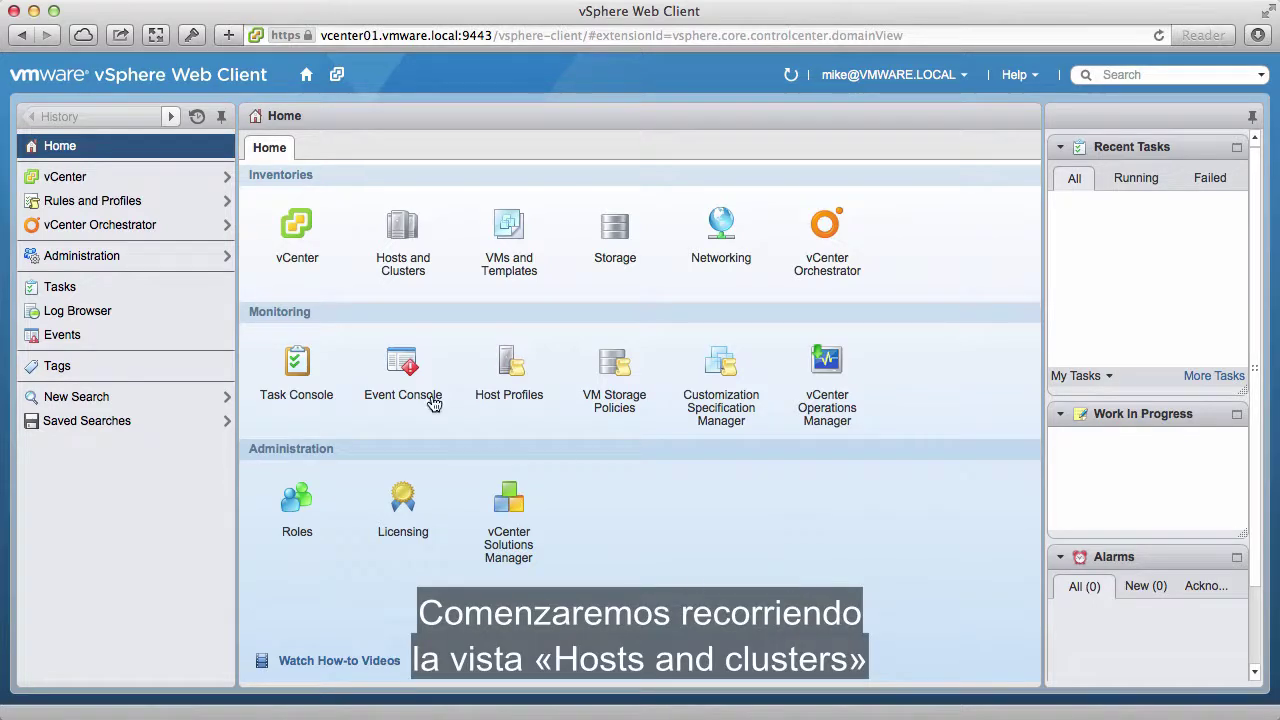
In Hosts and Clusters, inspect the uplinks and port groups of DSwitch1 on hosts esx03, esx02 and esx01
left_click(400, 240)
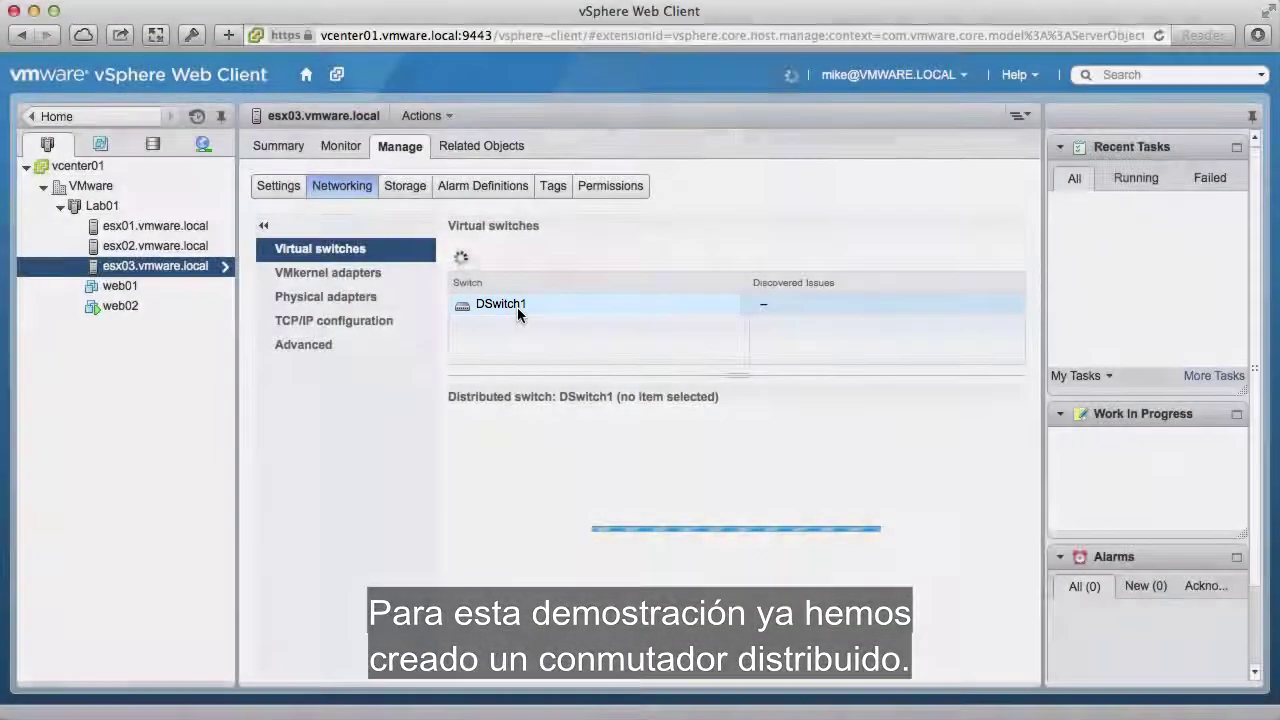
left_click(517, 307)
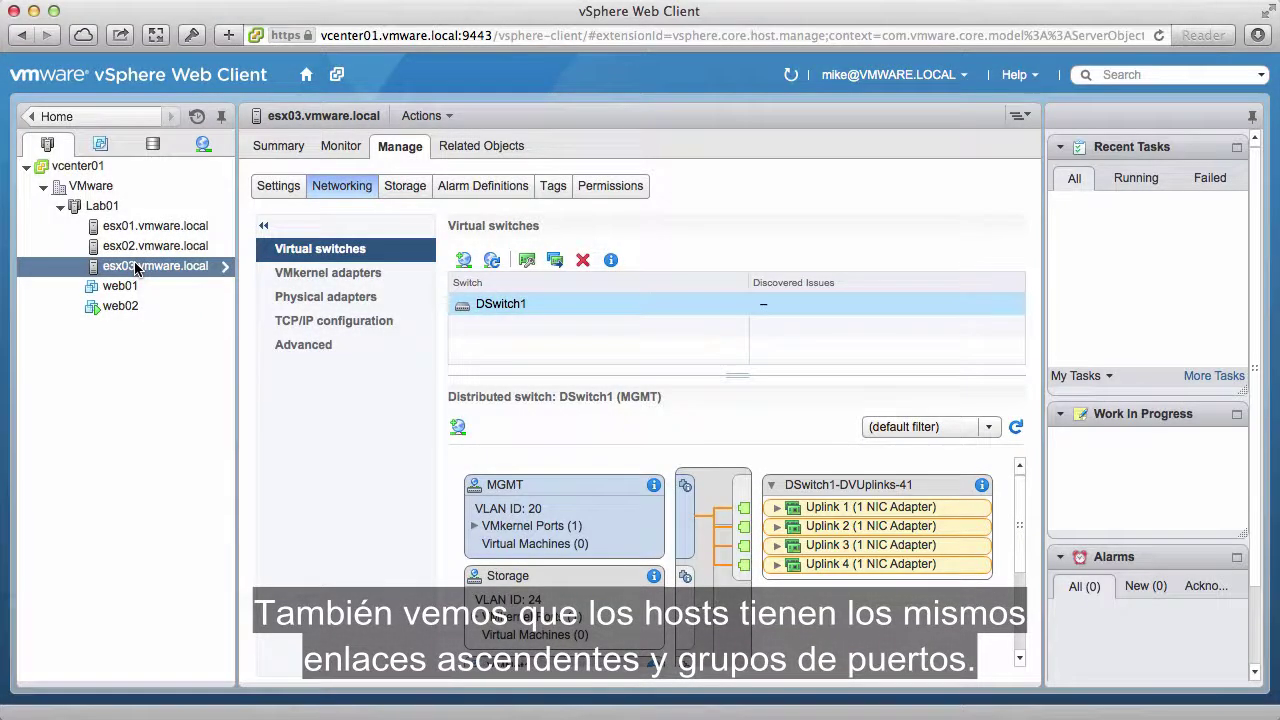
left_click(146, 244)
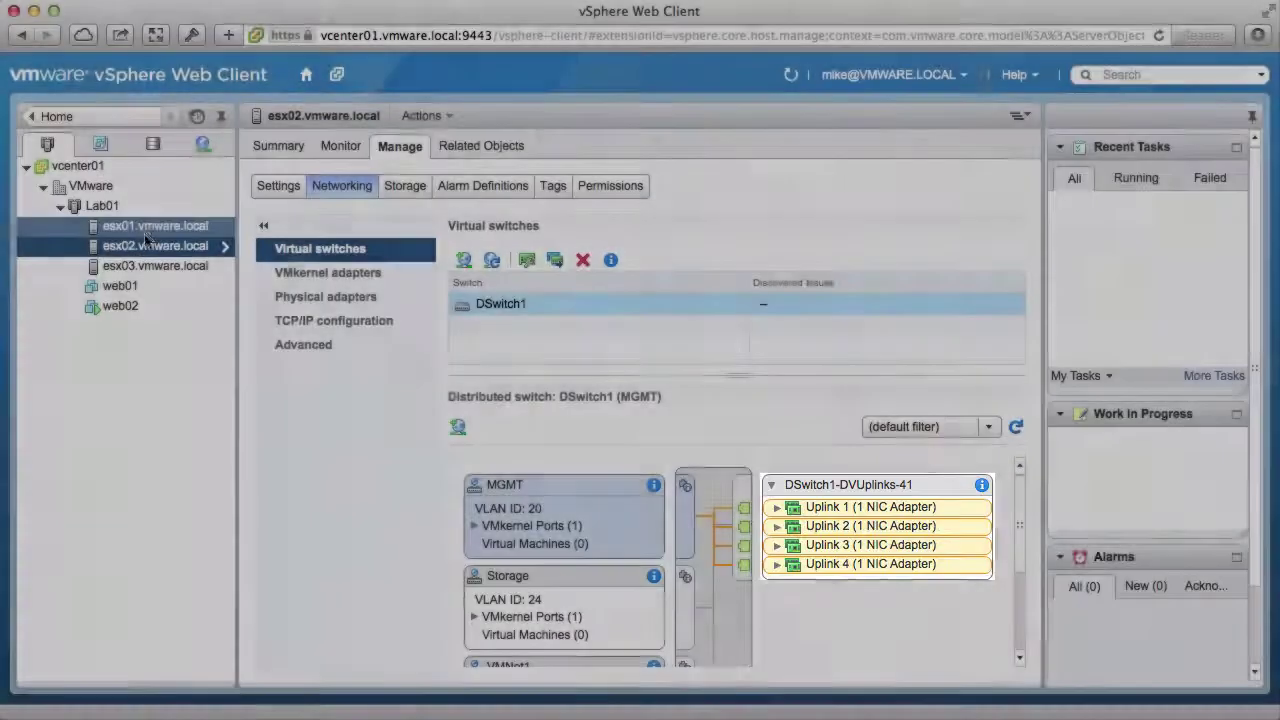
left_click(146, 232)
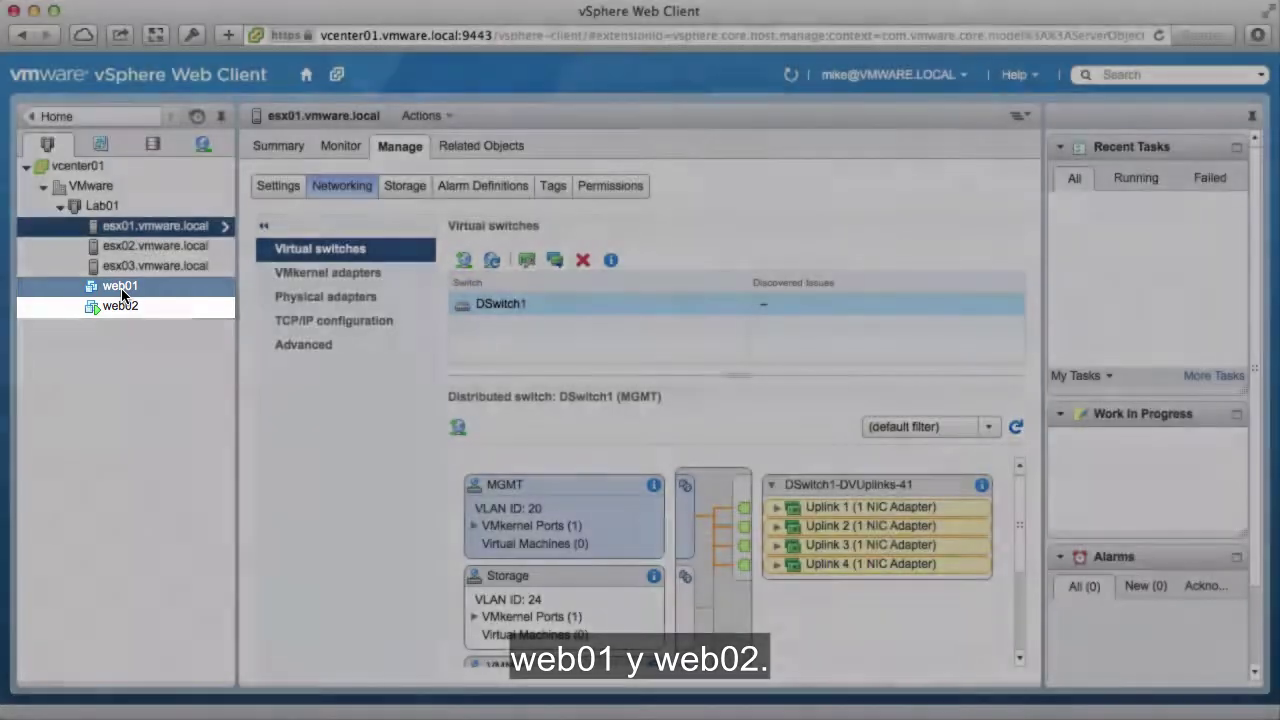
Power on the virtual machine web01
left_click(121, 287)
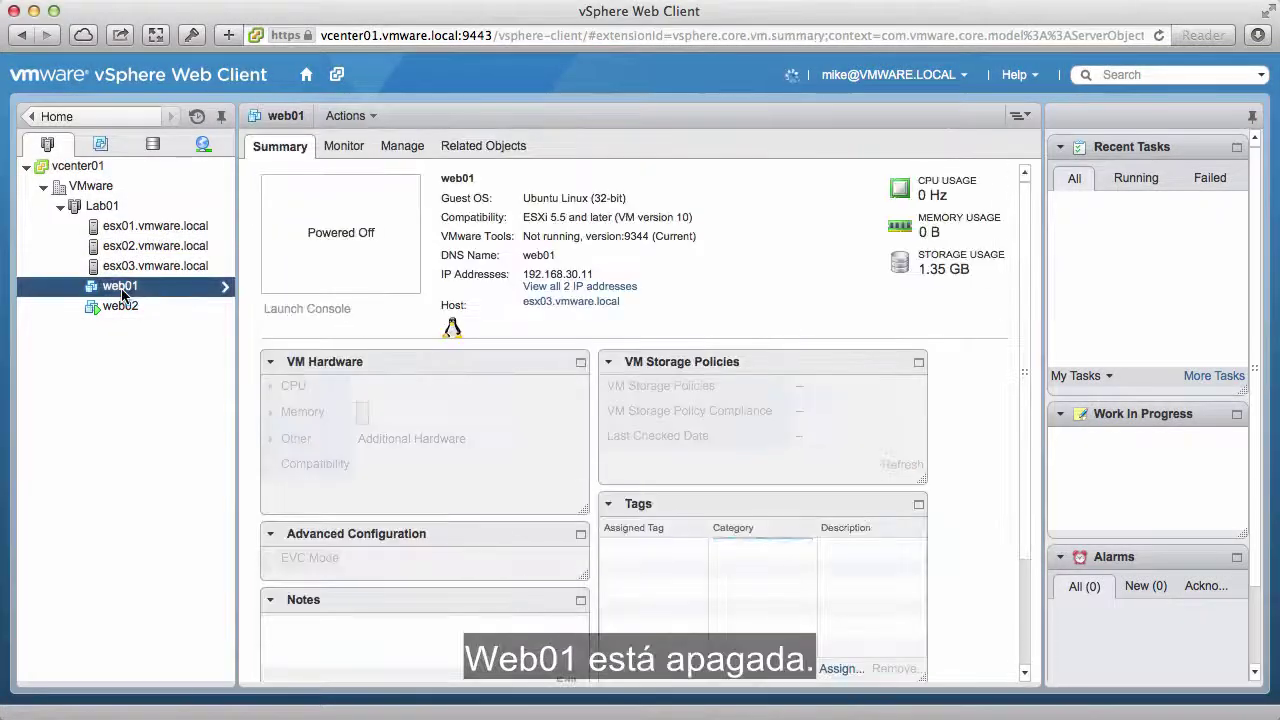
right_click(123, 290)
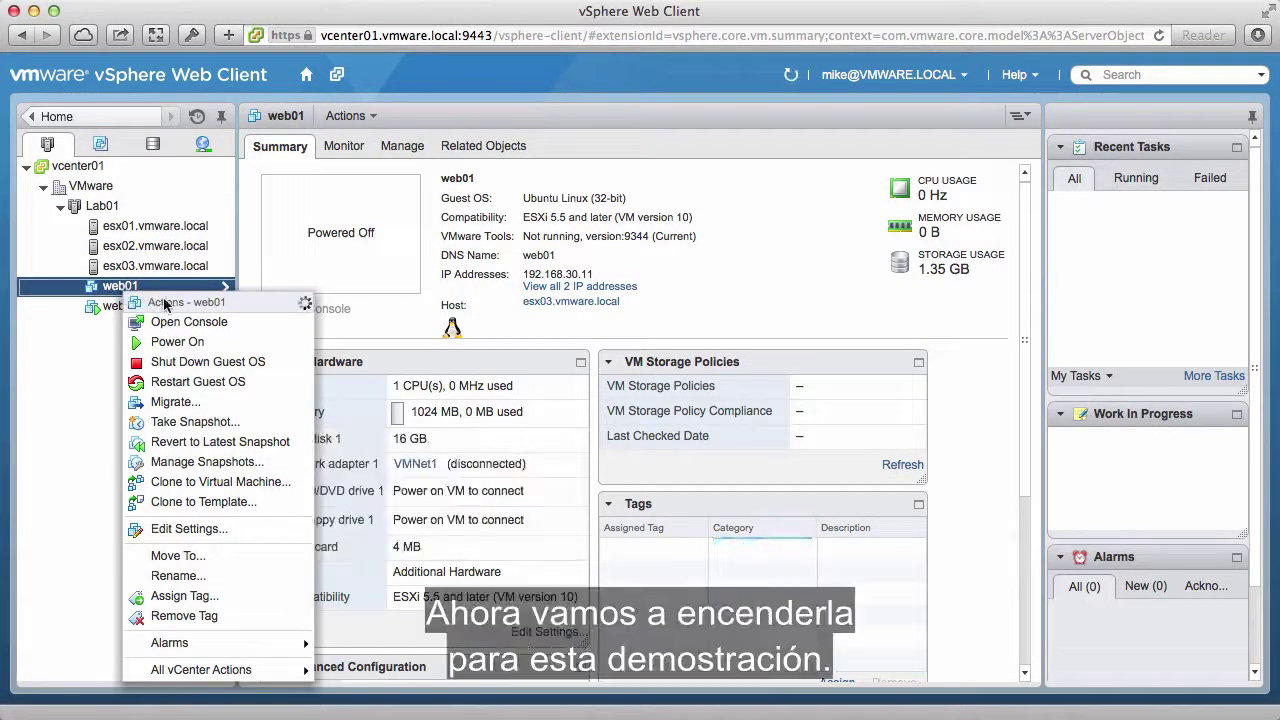
left_click(200, 342)
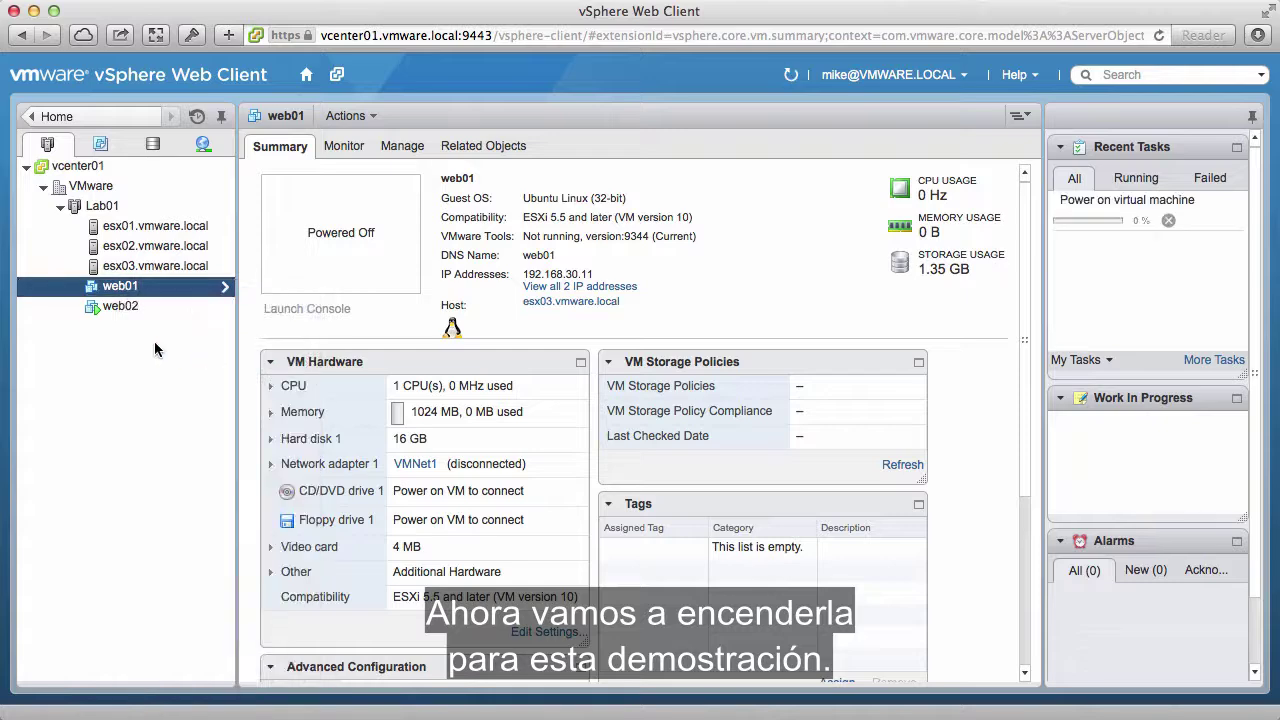
In the Networking inventory, start a new distributed port group on DSwitch1 and name it VMNet2
left_click(94, 115)
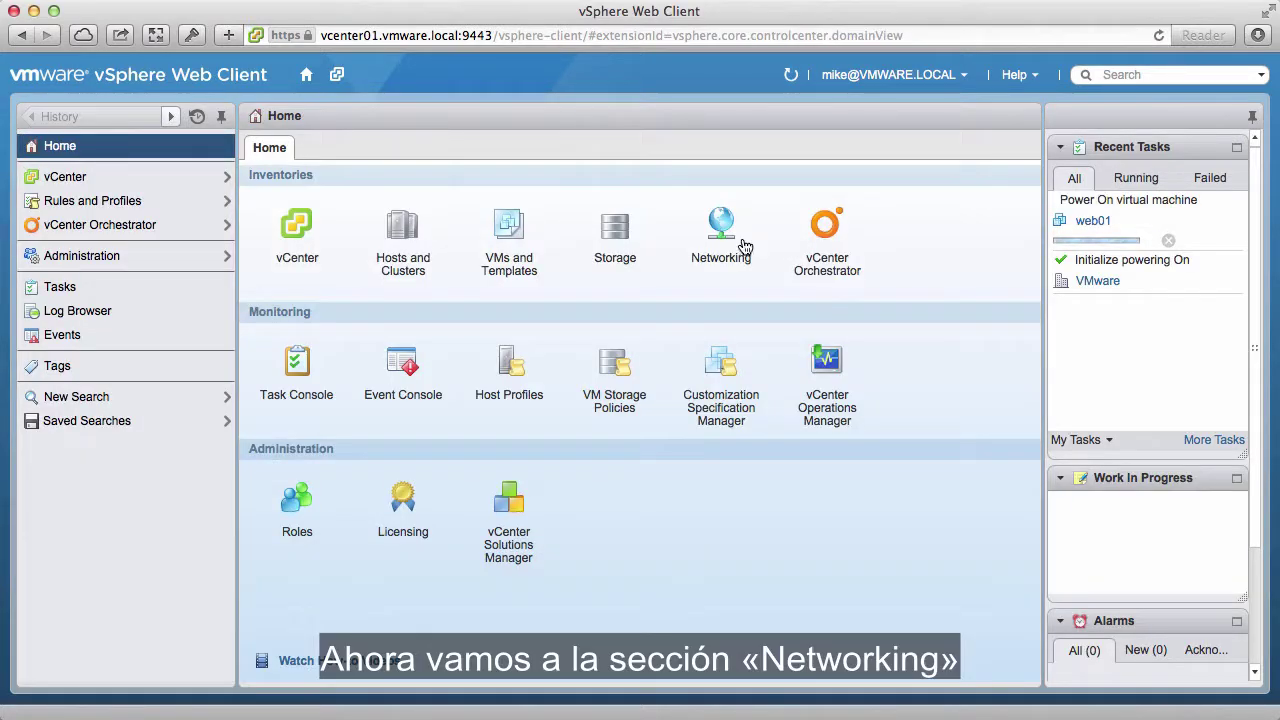
left_click(738, 240)
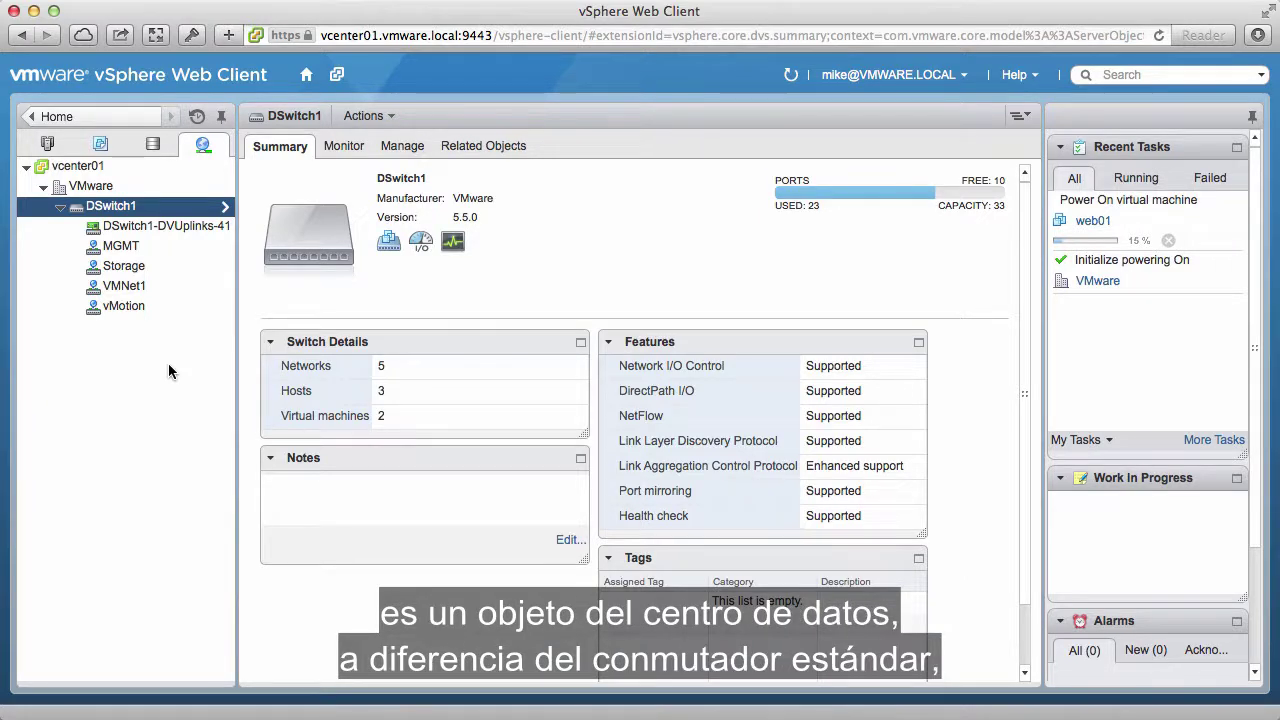
right_click(119, 212)
left_click(190, 247)
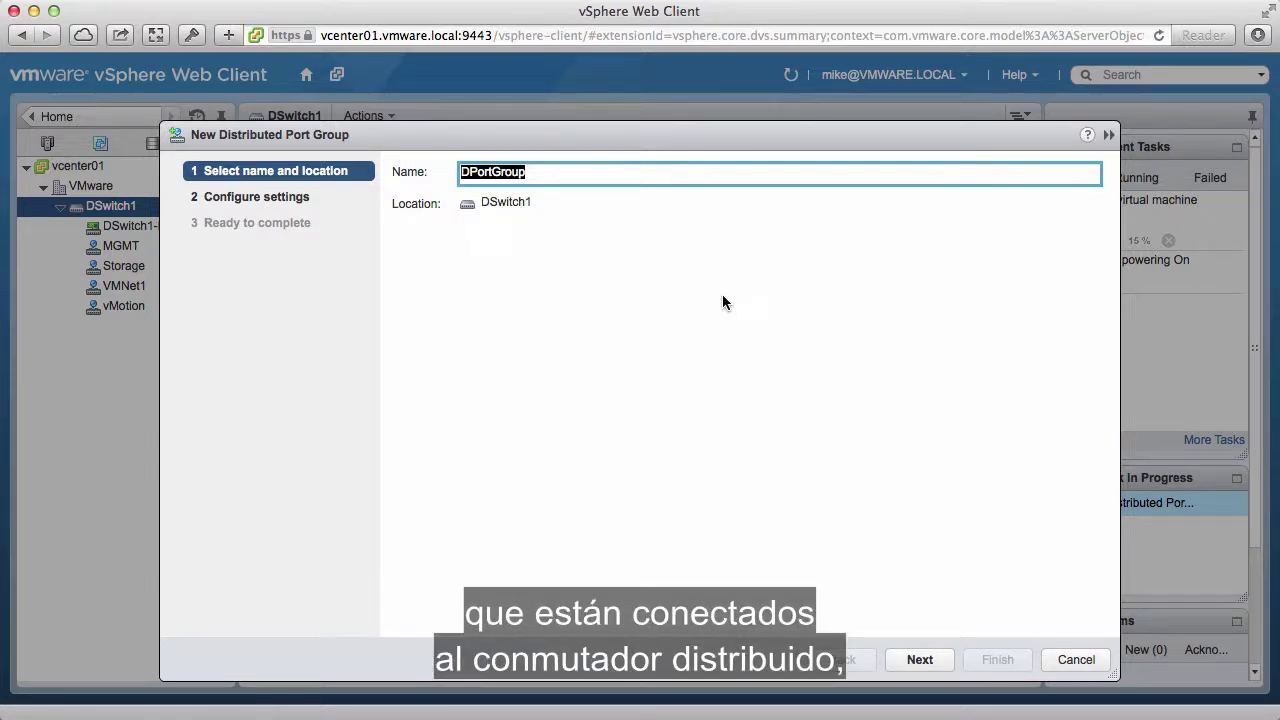
type("VMNe")
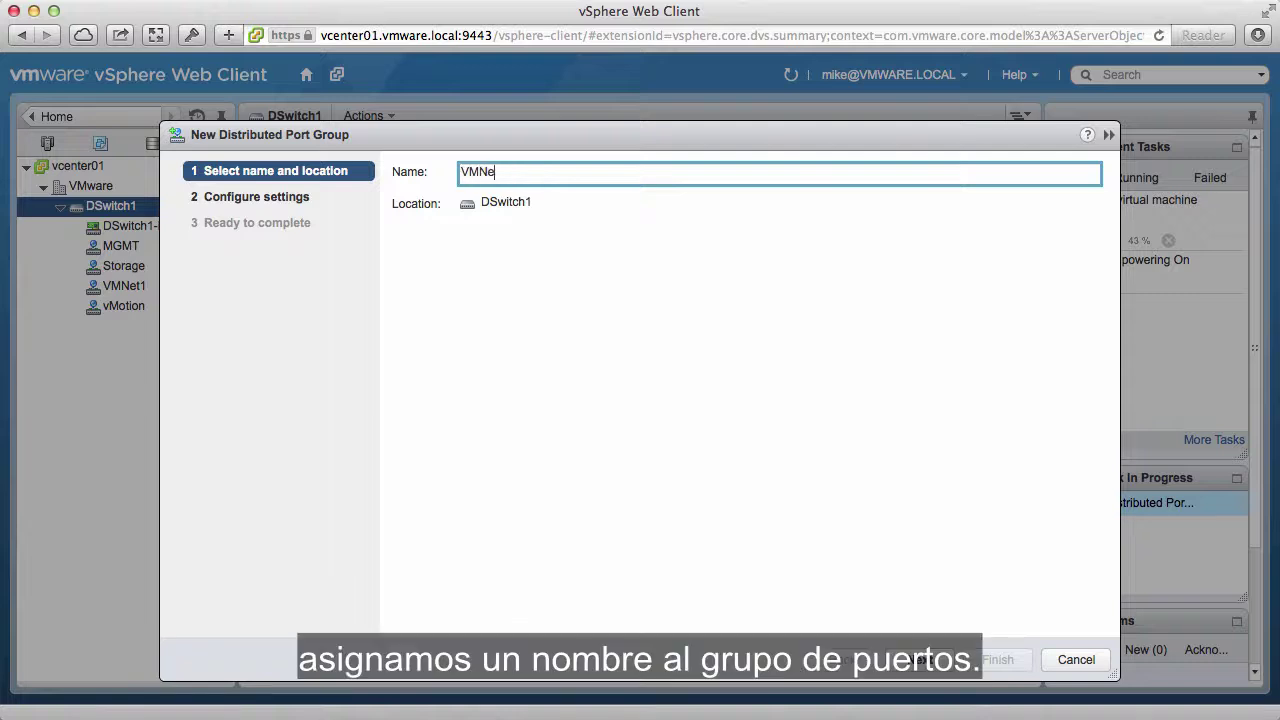
type("t2")
left_click(919, 659)
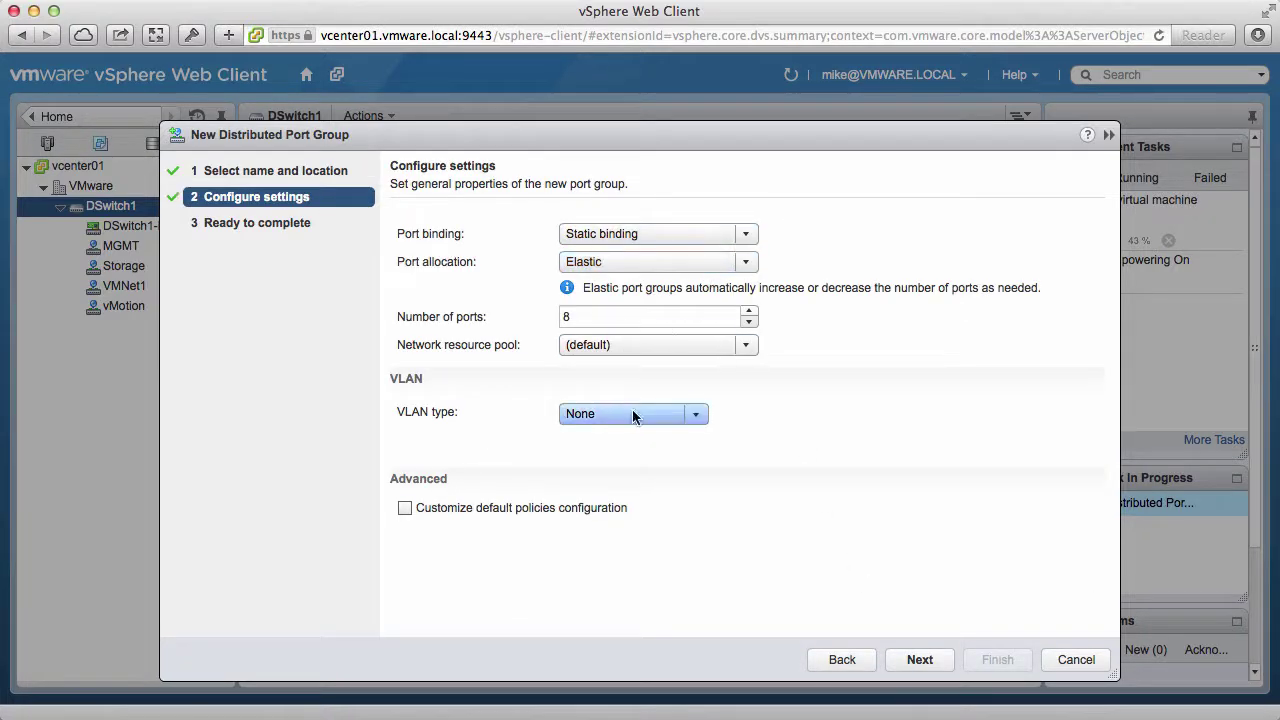
Set the new port group's VLAN type to VLAN with ID 30 and finish creating it
left_click(633, 413)
left_click(633, 457)
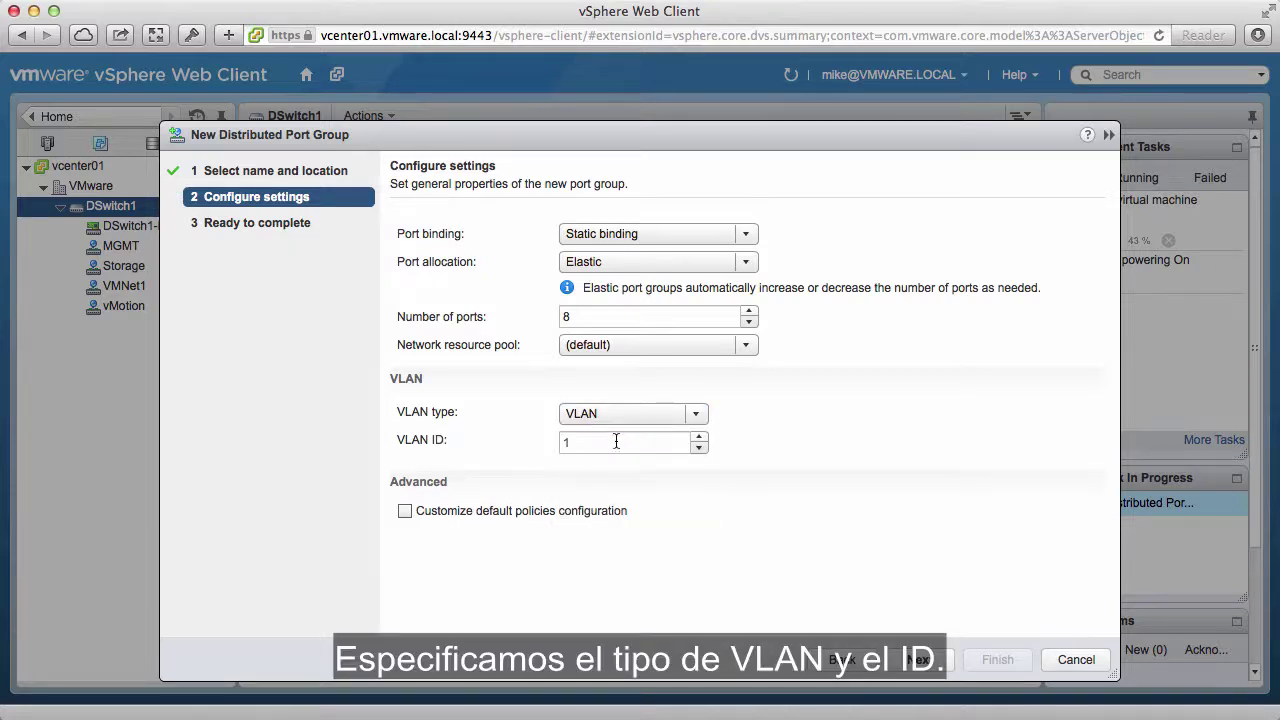
double_click(616, 436)
type("30")
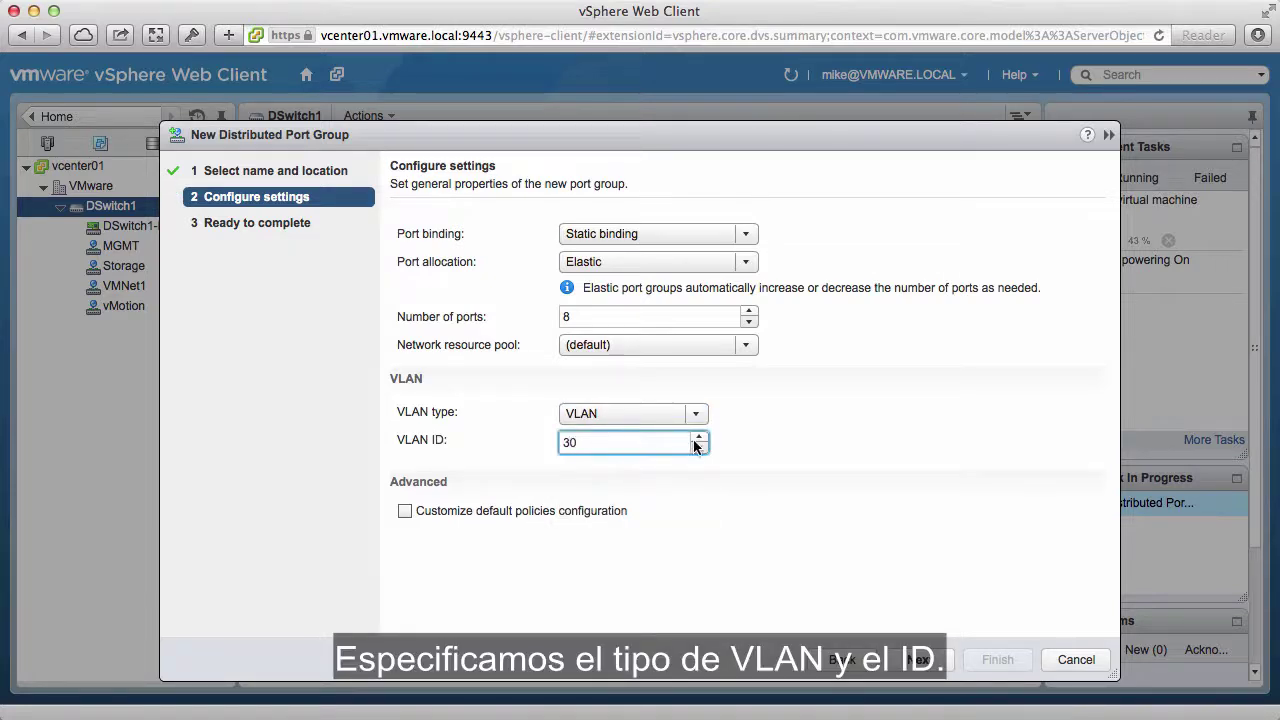
left_click(917, 662)
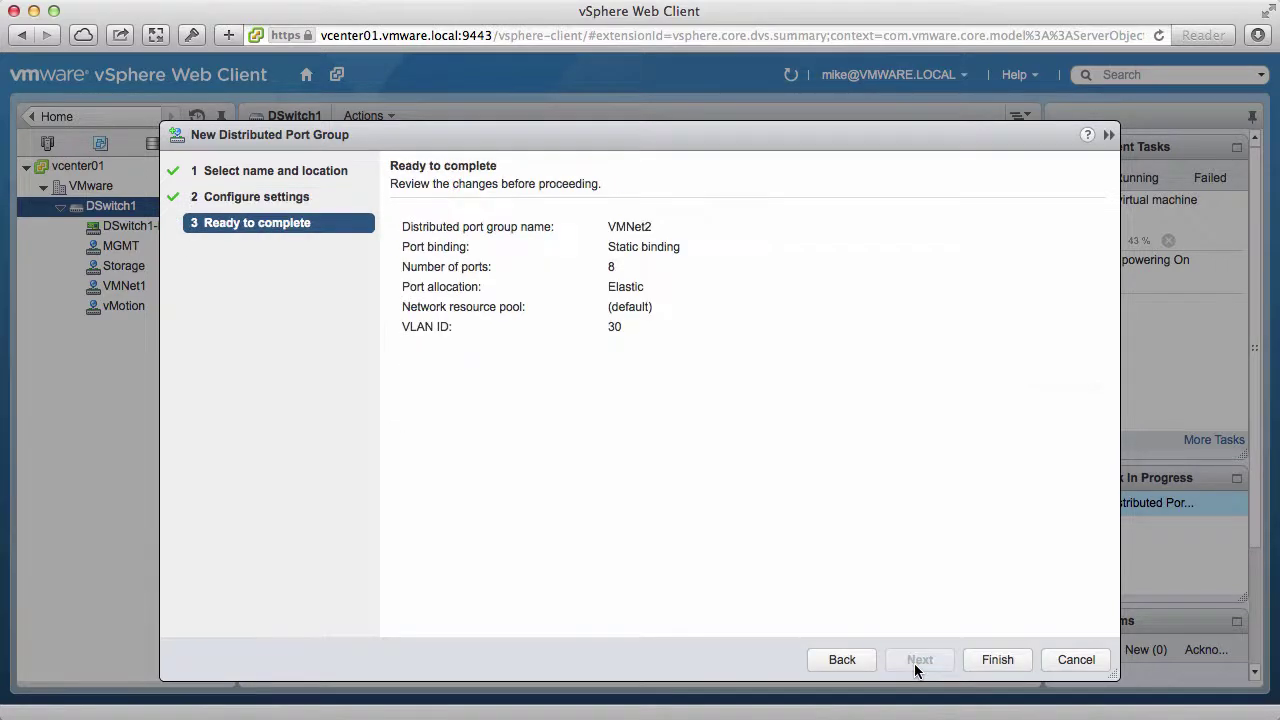
left_click(1028, 659)
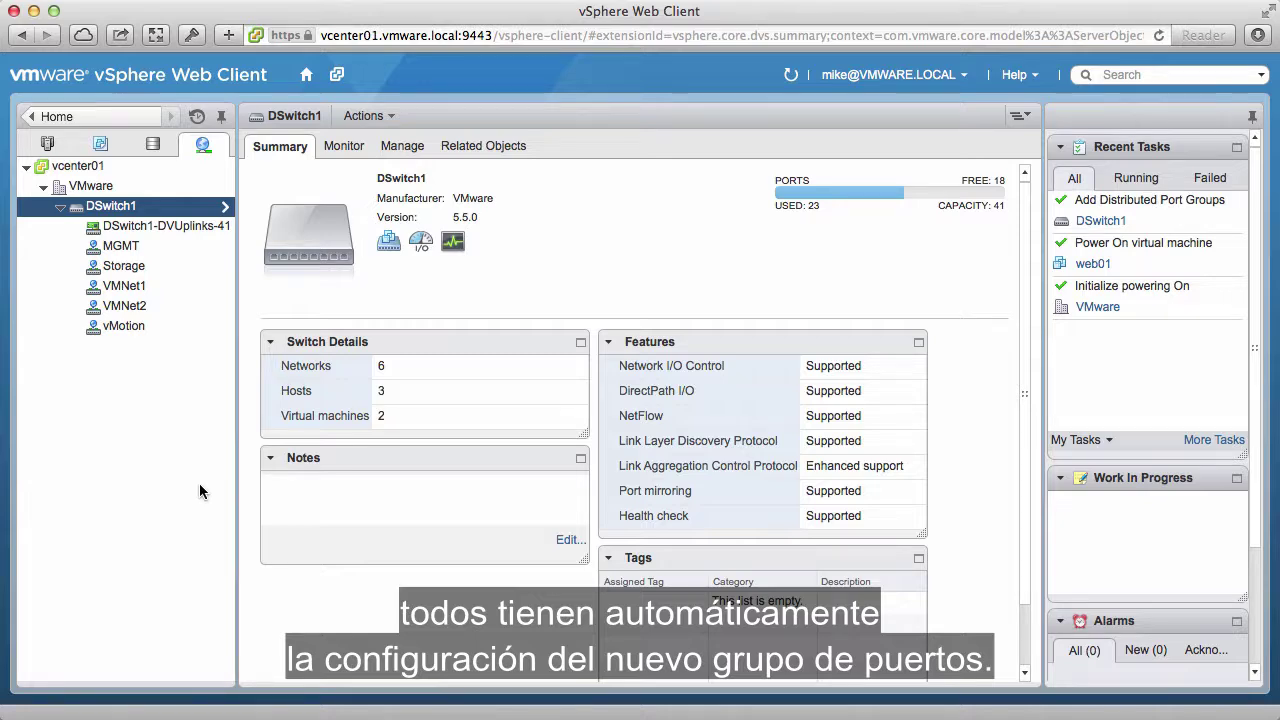
Check which hosts and virtual machines are related to the VMNet2 port group
left_click(130, 306)
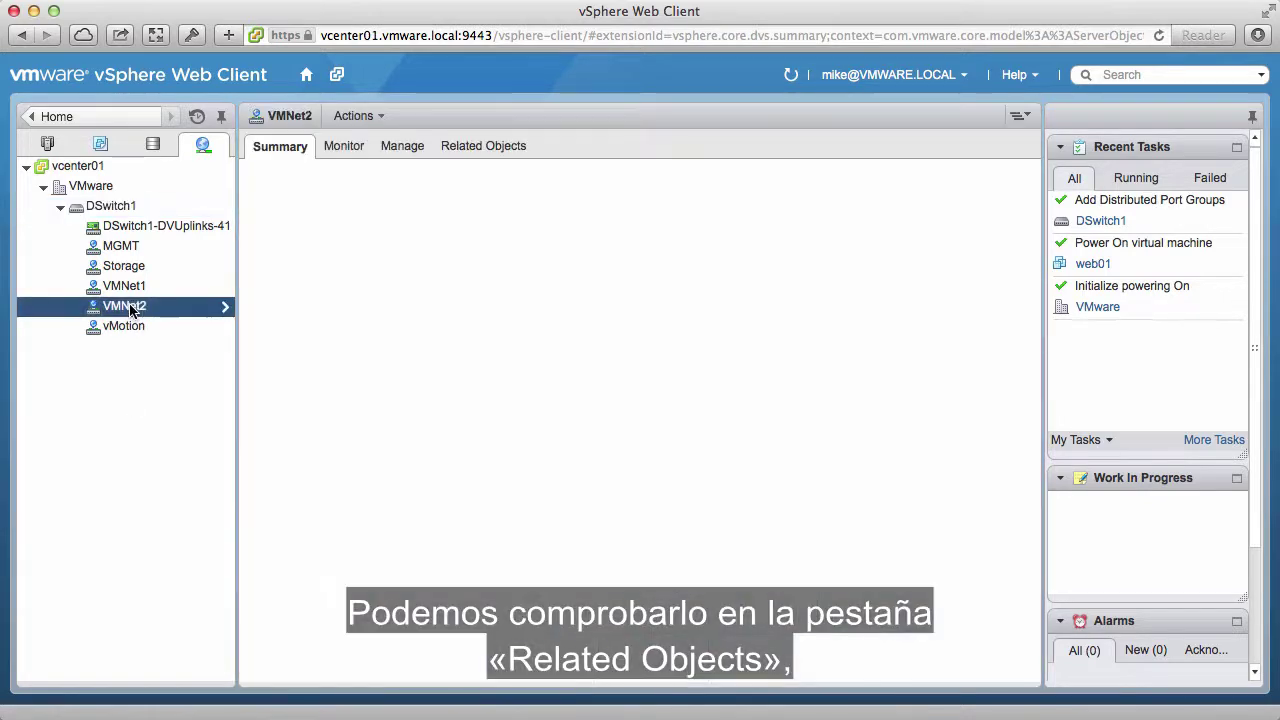
left_click(500, 147)
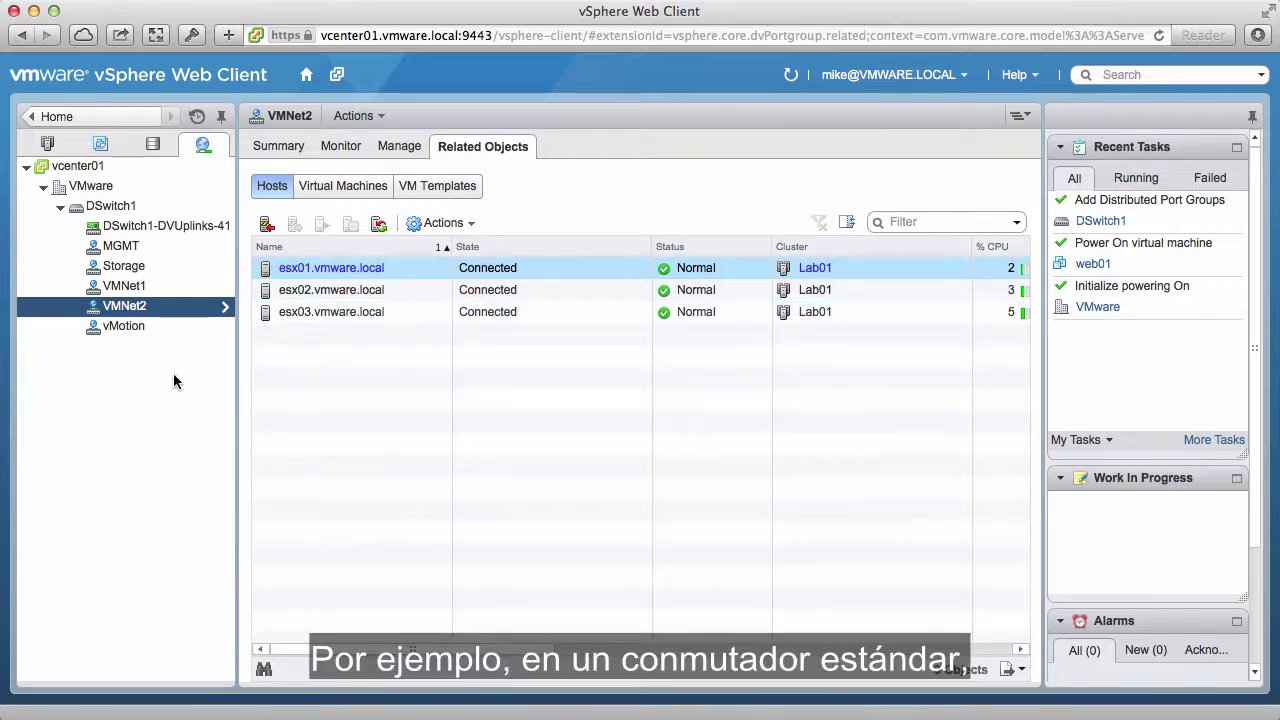
left_click(337, 192)
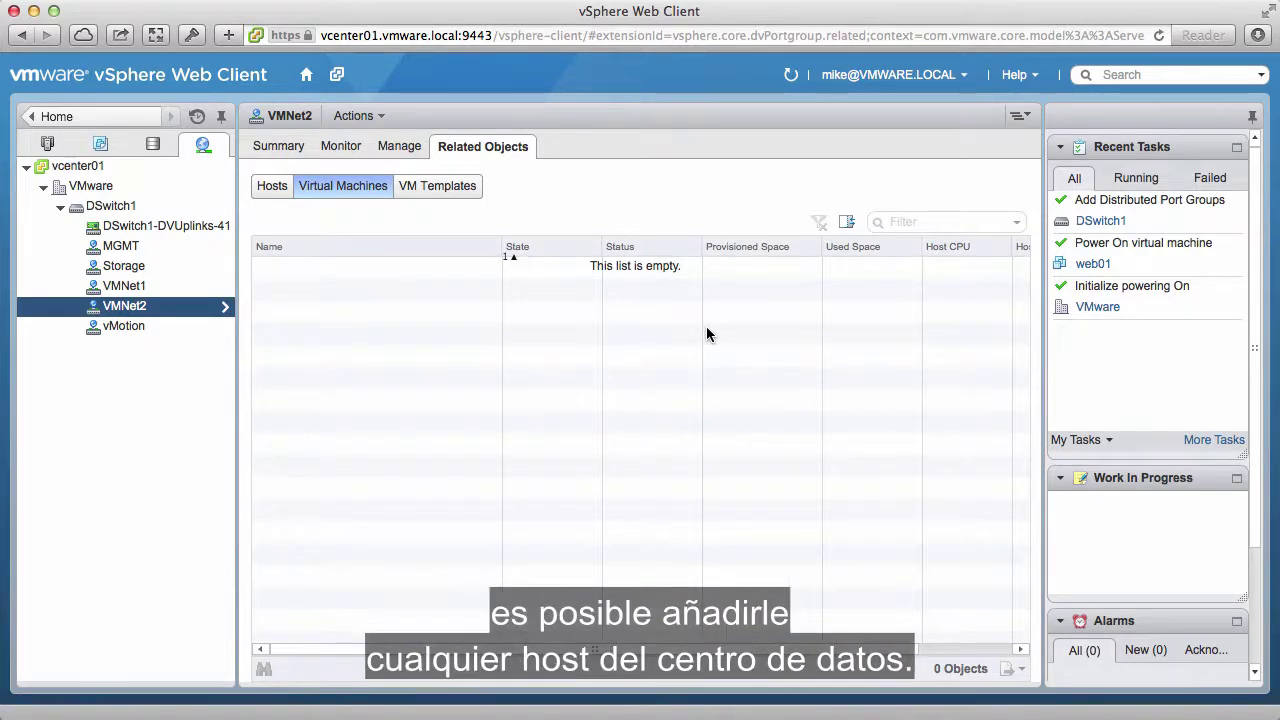
Reassign network adapter 1 of web01 from VMNet1 to VMNet2 (DSwitch1), and check the virtual machines on VMNet2
left_click(160, 290)
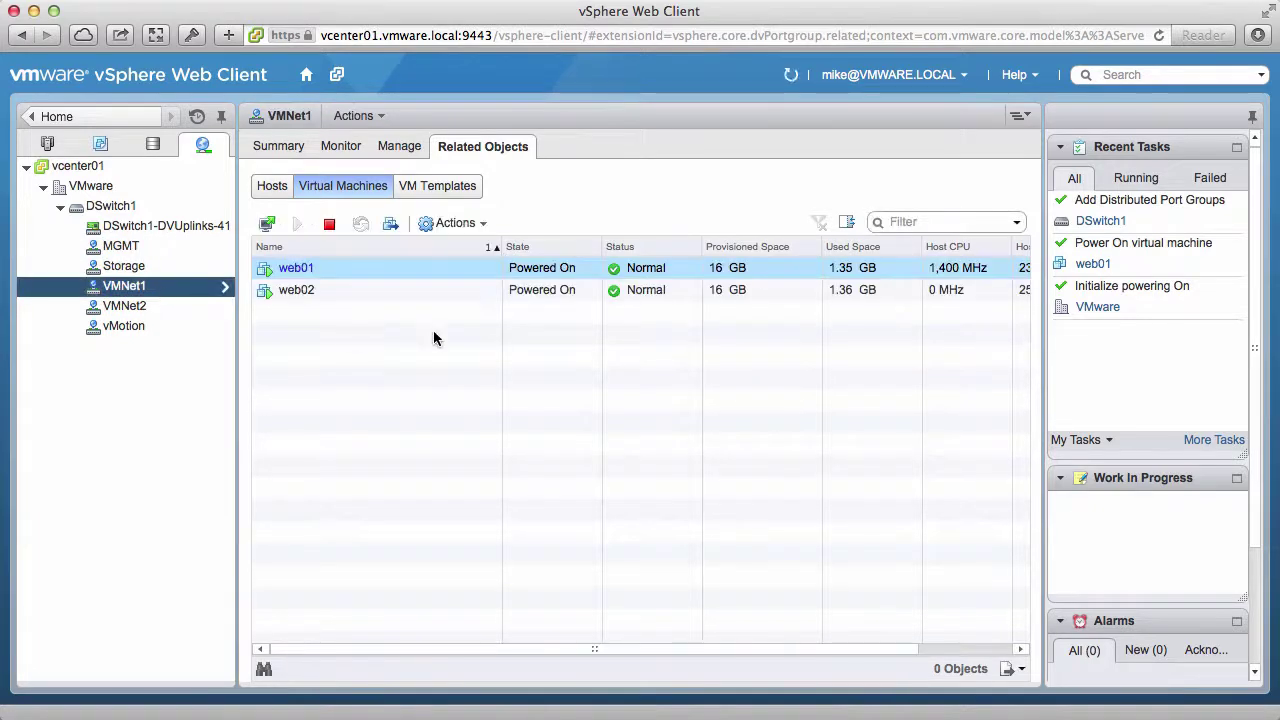
right_click(355, 277)
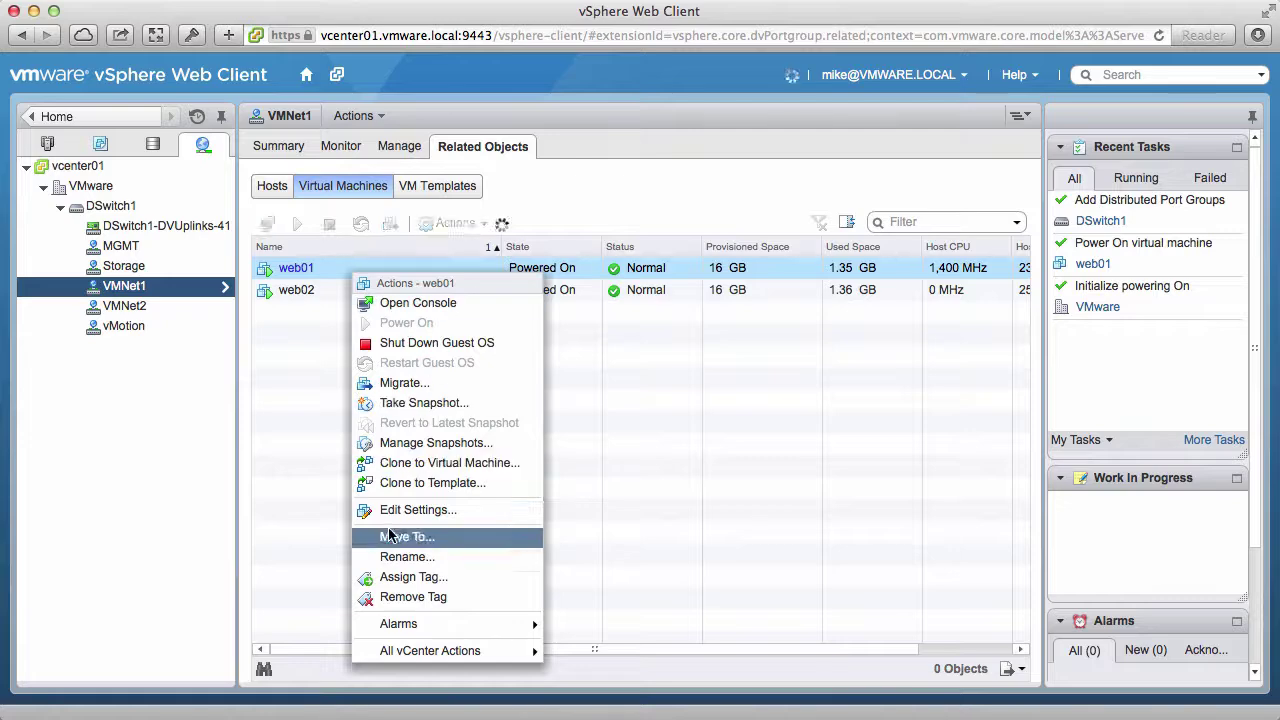
left_click(395, 507)
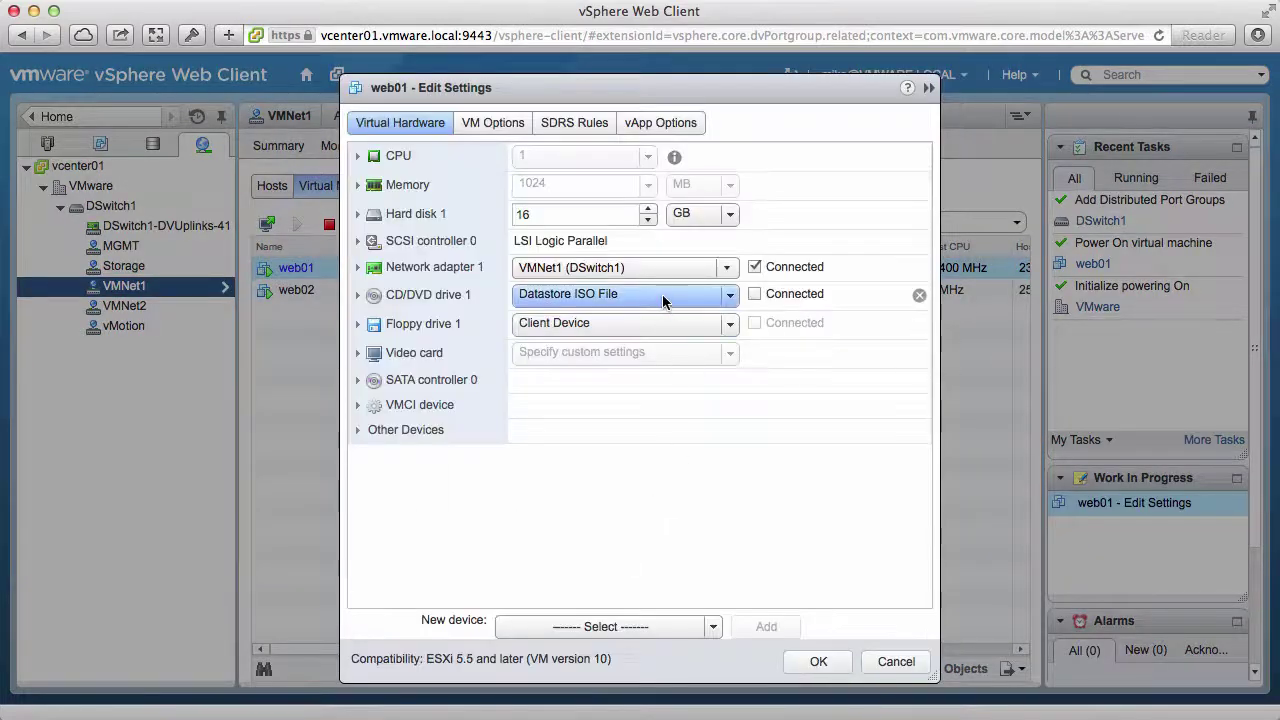
left_click(729, 267)
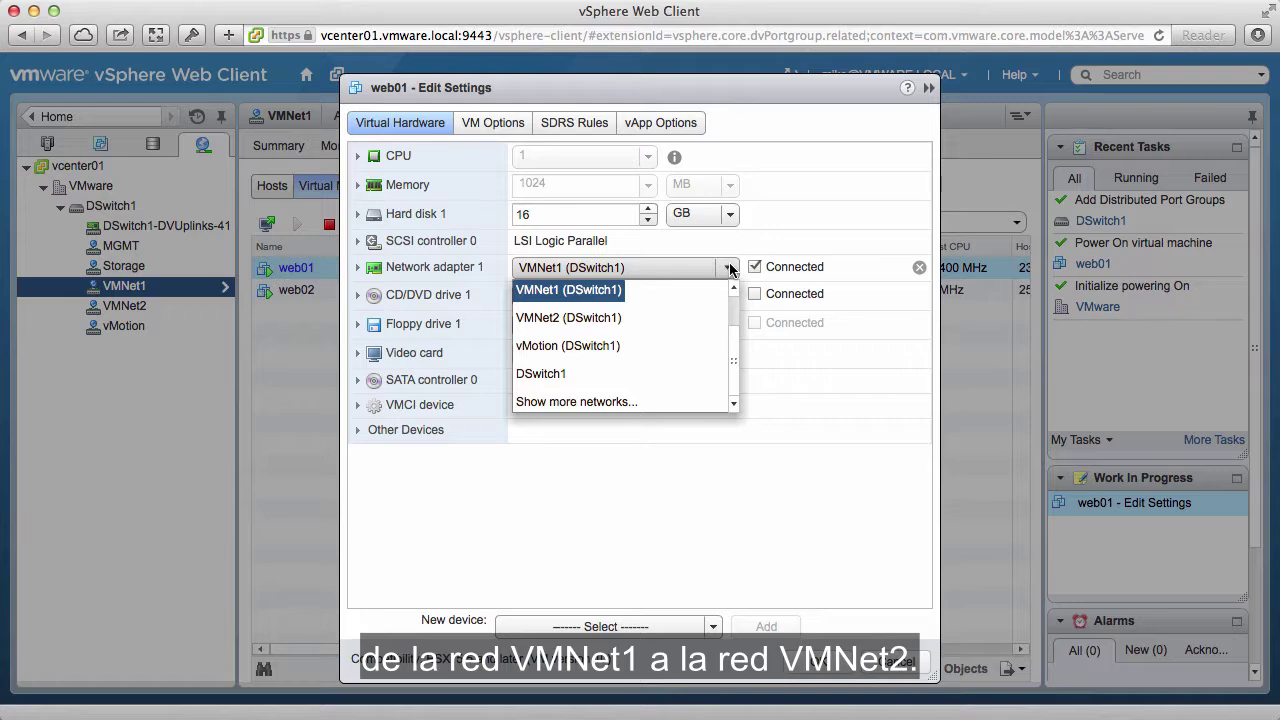
left_click(623, 320)
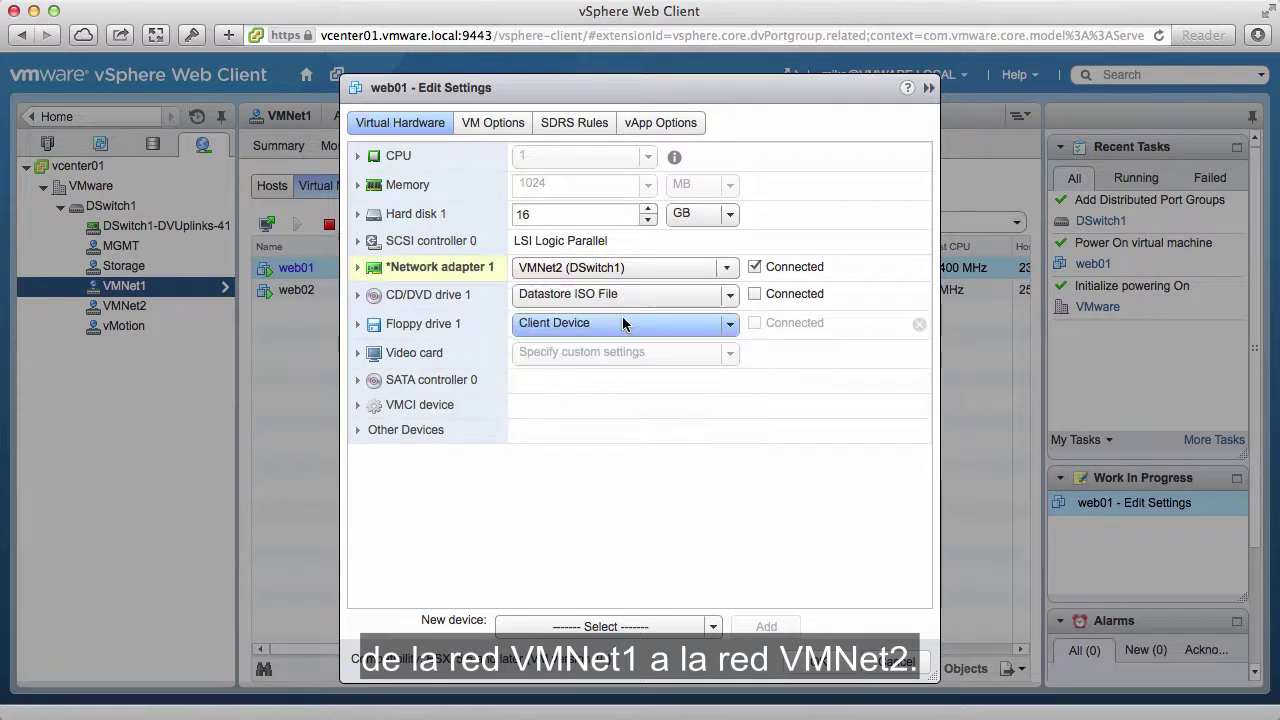
left_click(826, 658)
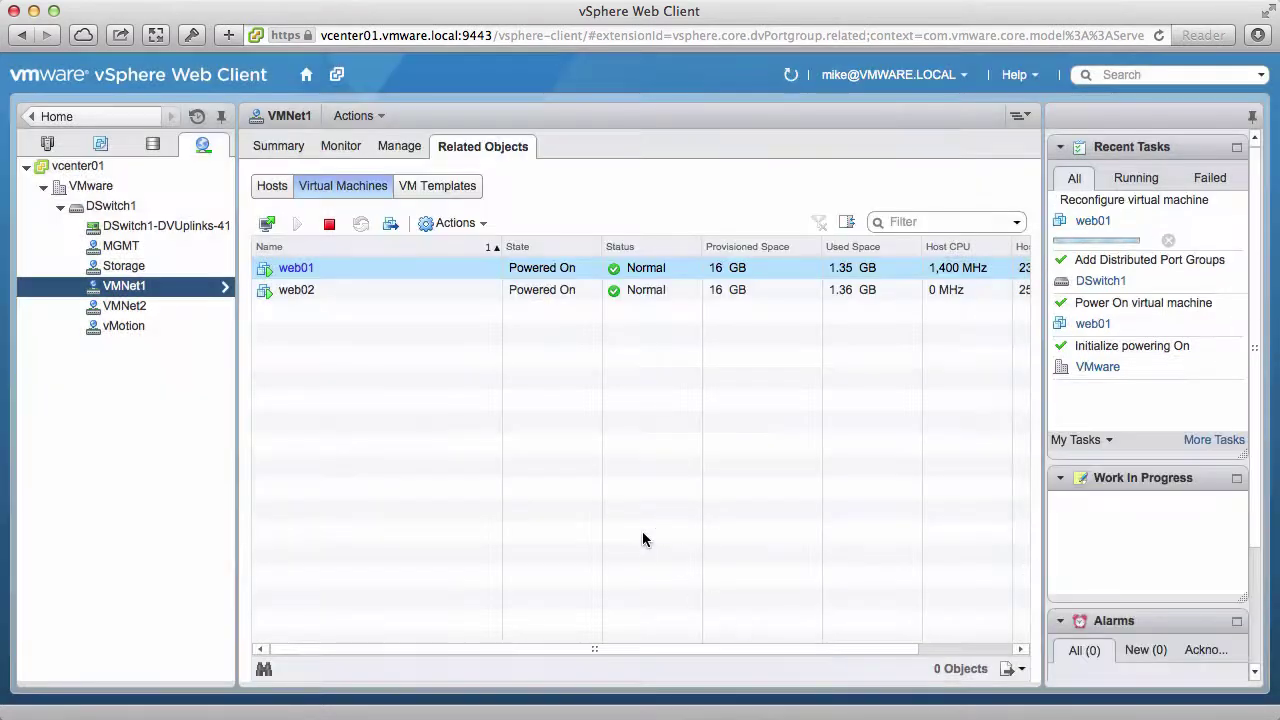
left_click(140, 310)
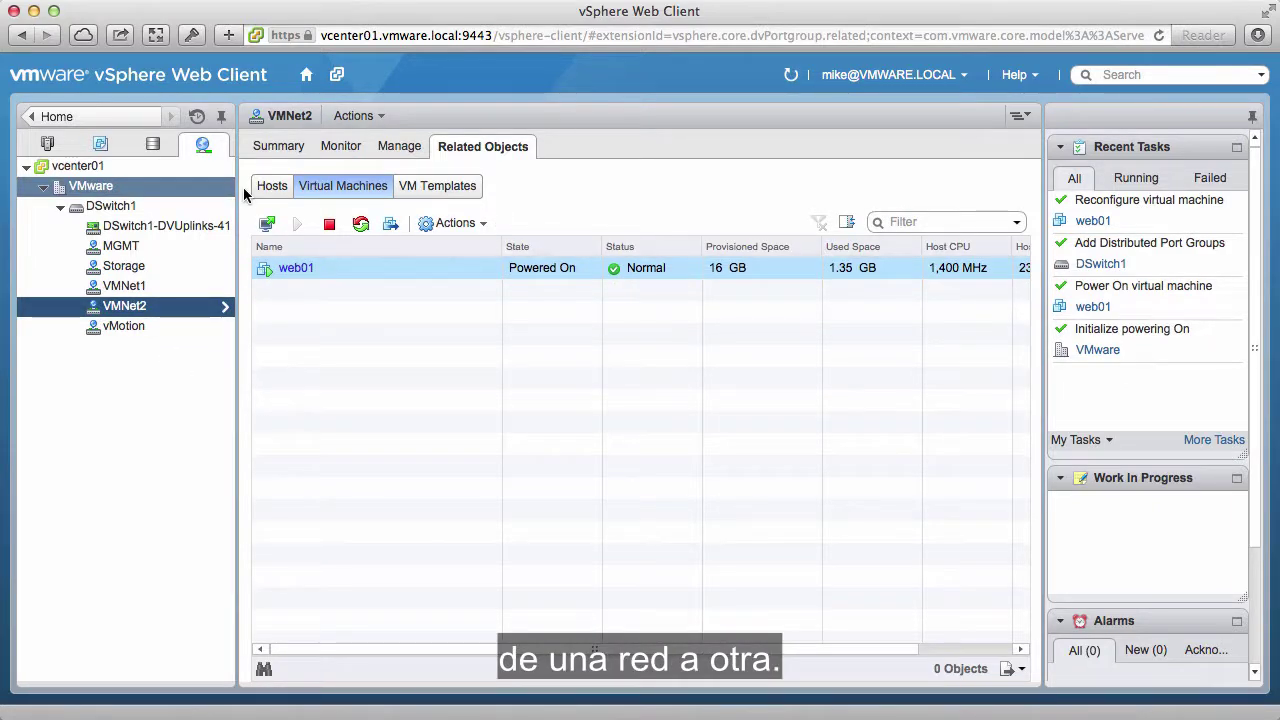
Review DSwitch1's topology, NetFlow, port mirroring, health check, LACP and general properties settings
left_click(139, 208)
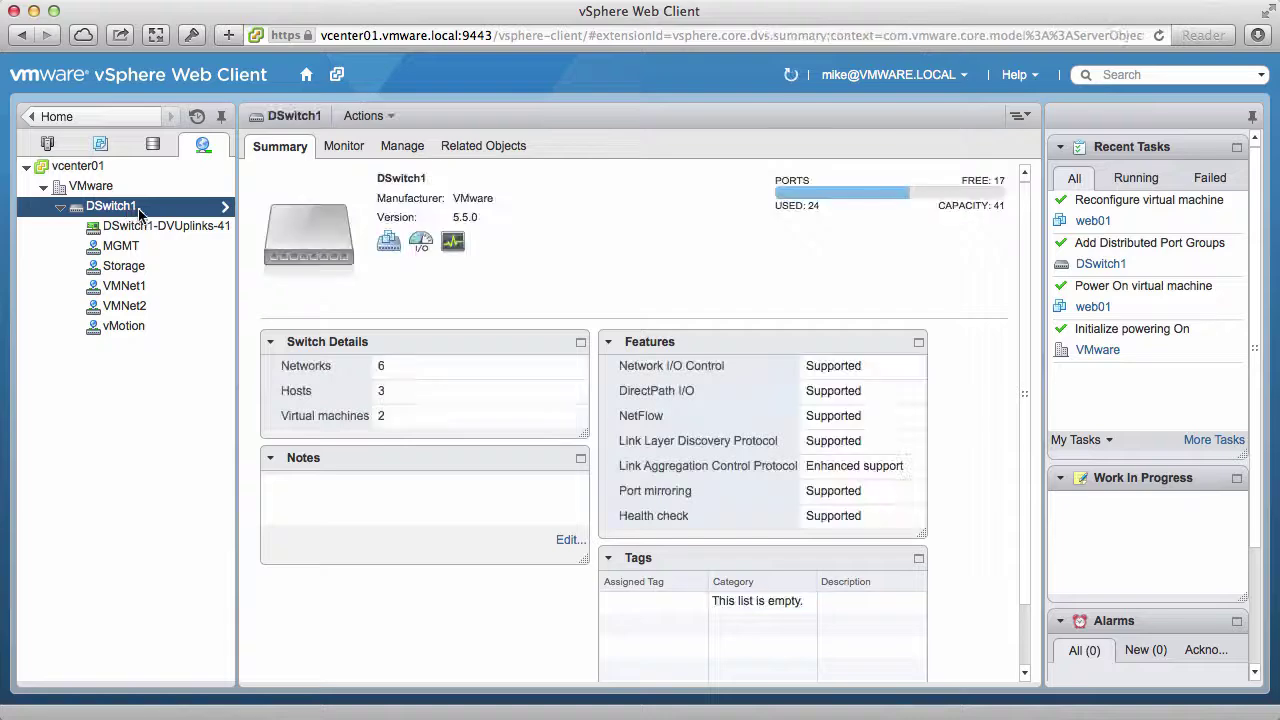
left_click(404, 148)
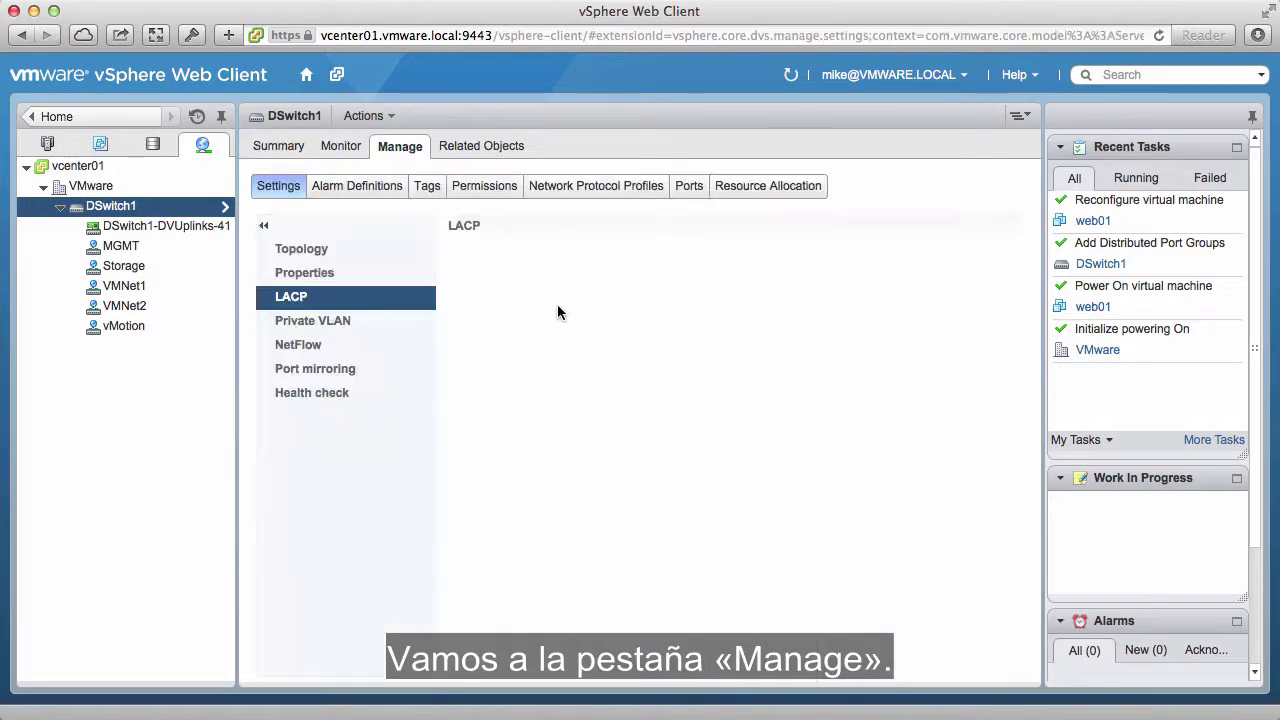
left_click(301, 251)
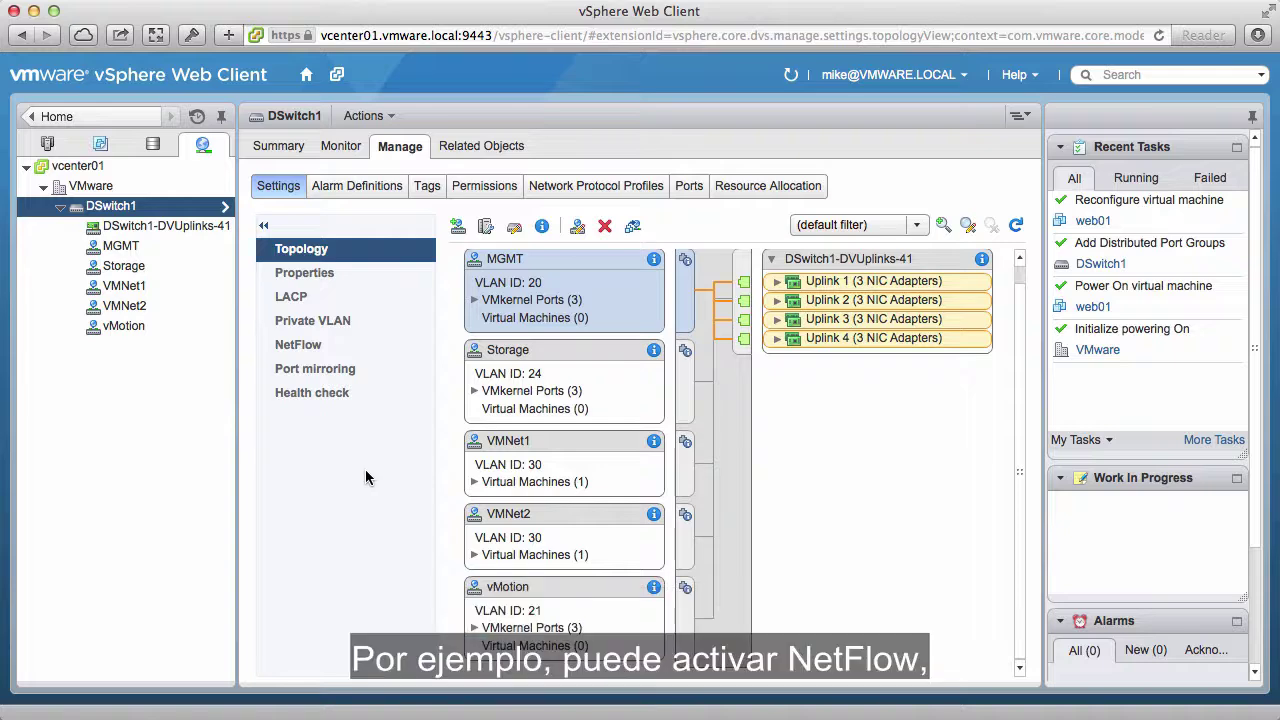
left_click(294, 347)
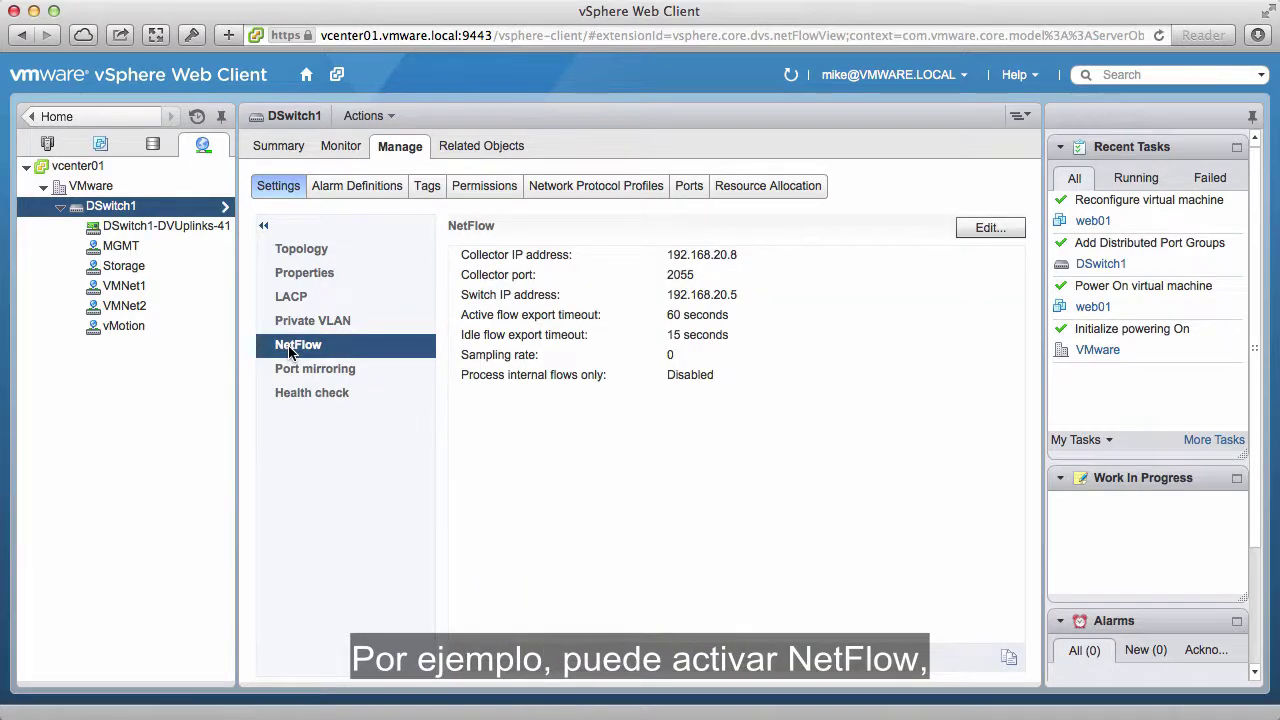
left_click(321, 372)
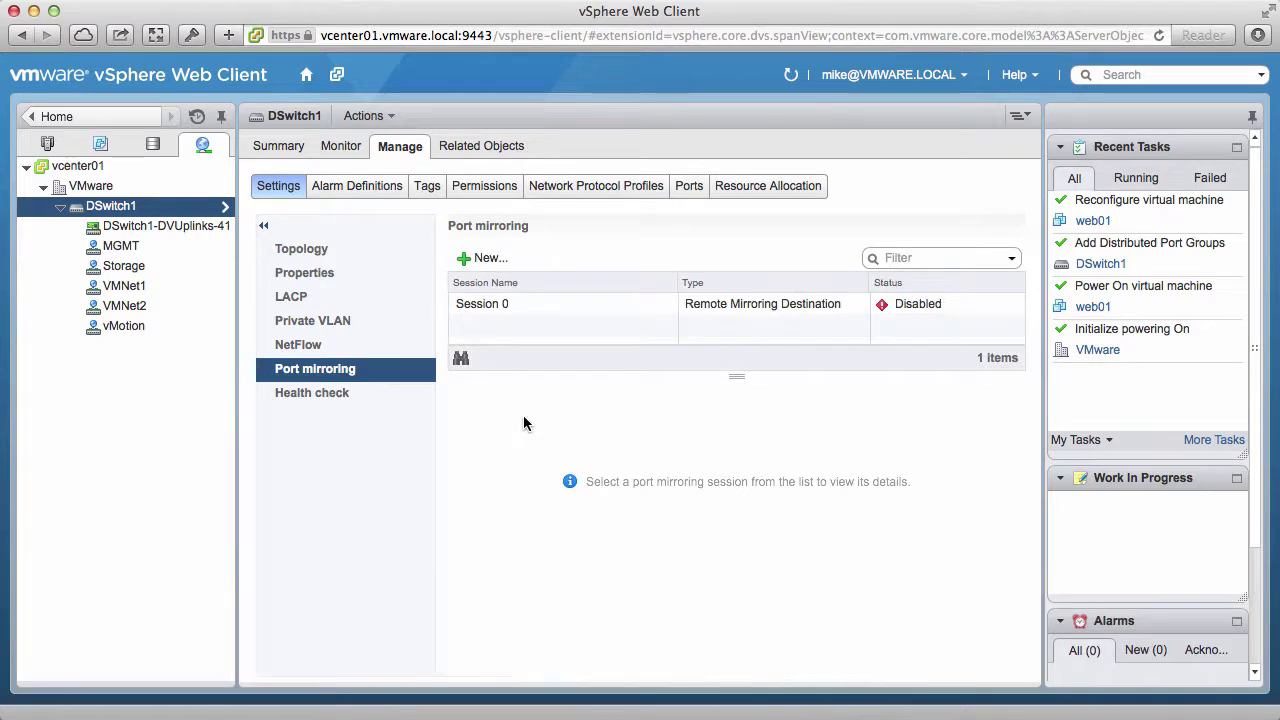
left_click(328, 394)
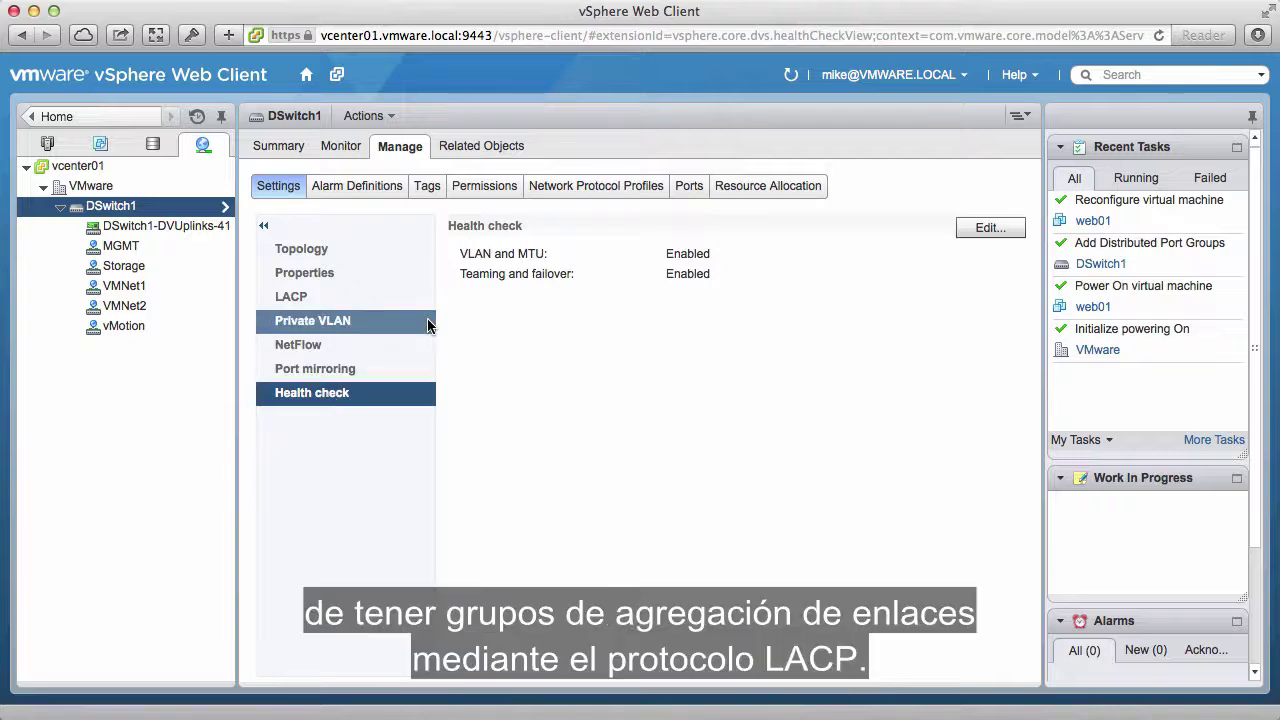
left_click(329, 300)
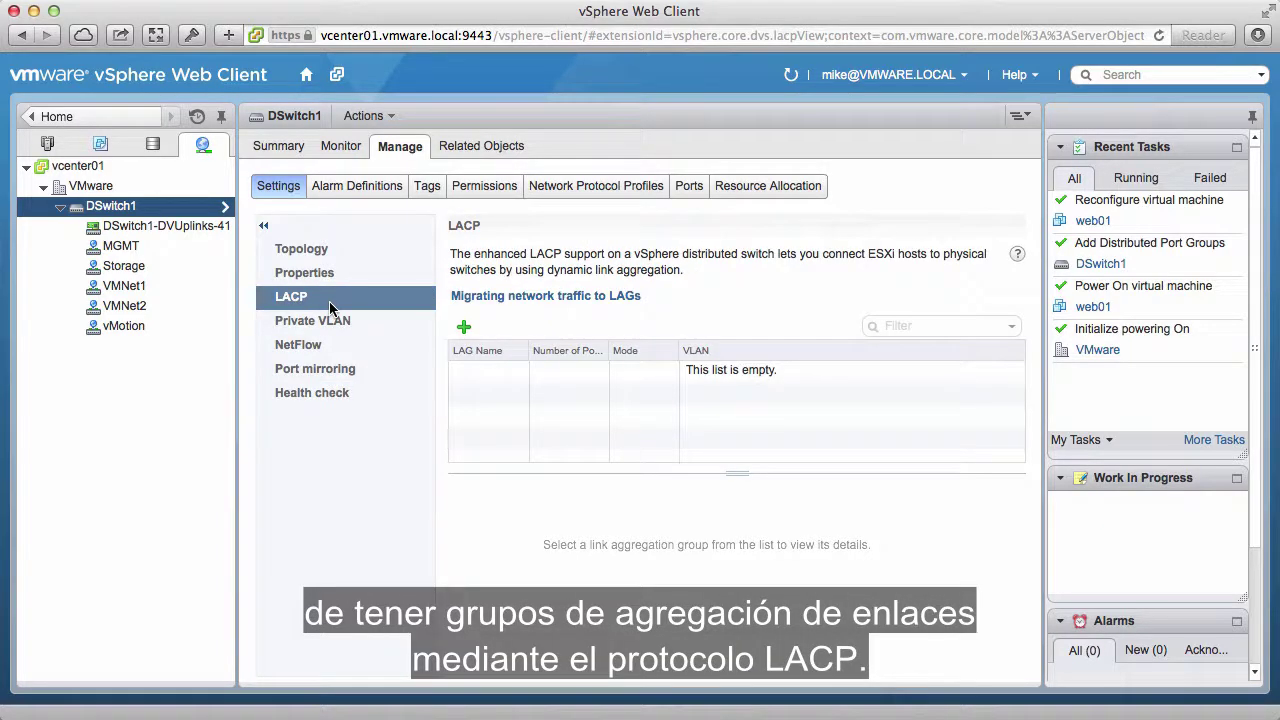
left_click(307, 277)
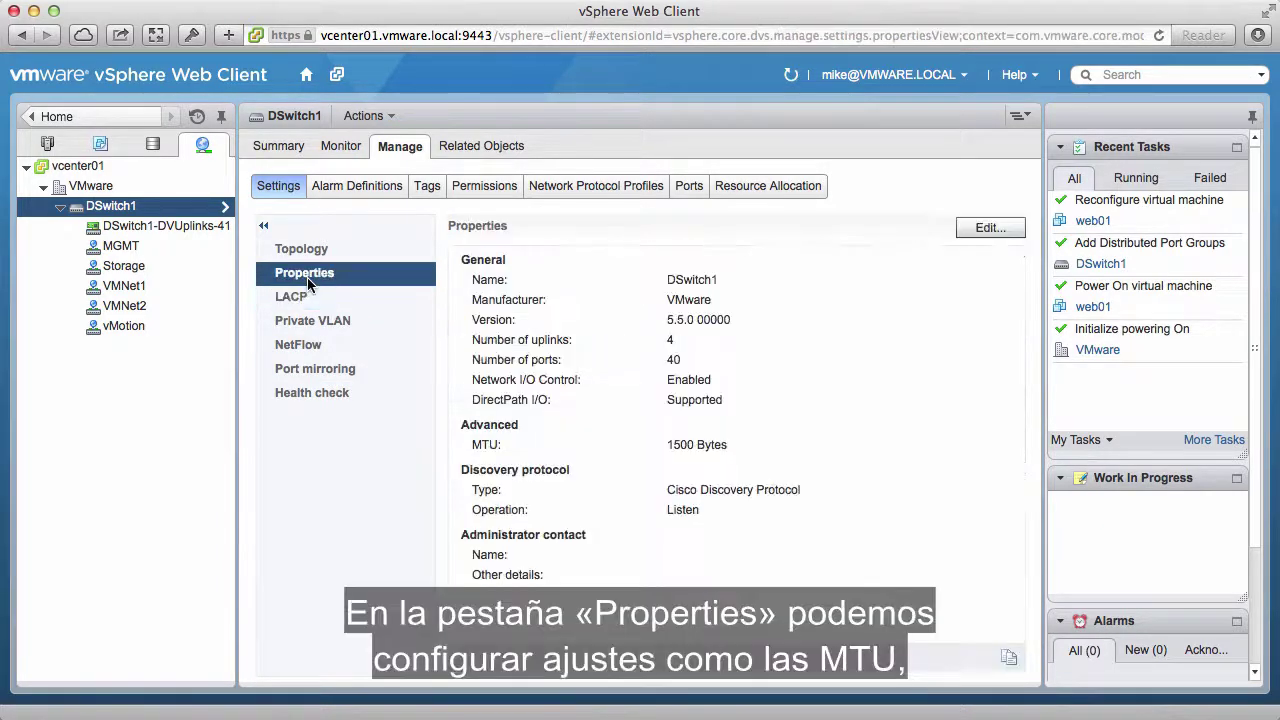